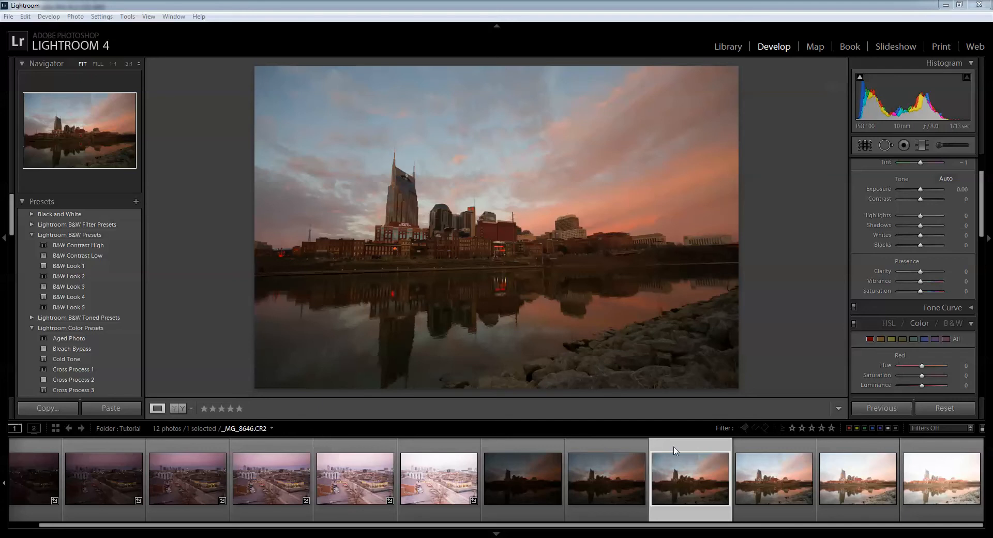
Step: Review the bracketed skyline exposures from _MG_8644.CR2 through _MG_8649.CR2, and return to _MG_8646.CR2
{"action": "left_click", "coordinate": [538, 472]}
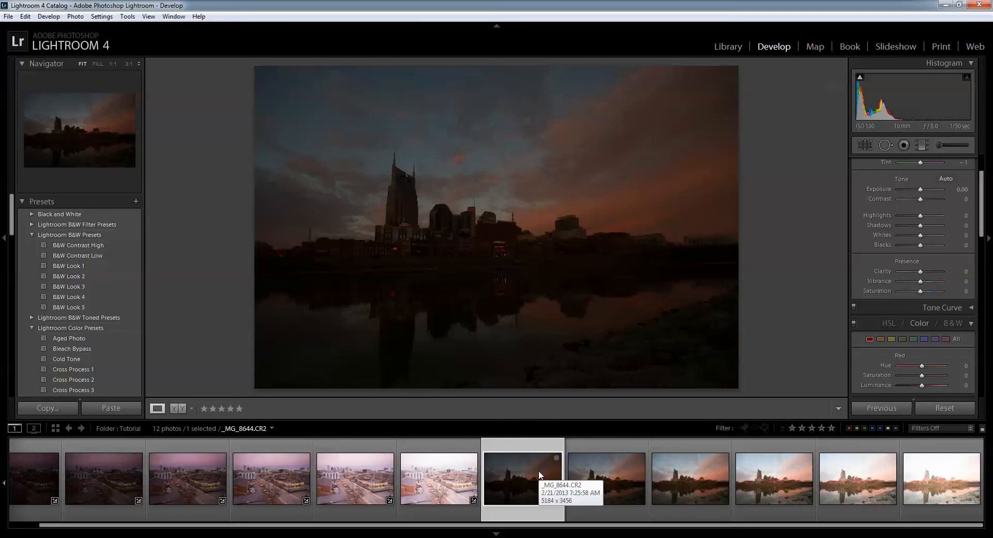
{"action": "key", "text": "Right"}
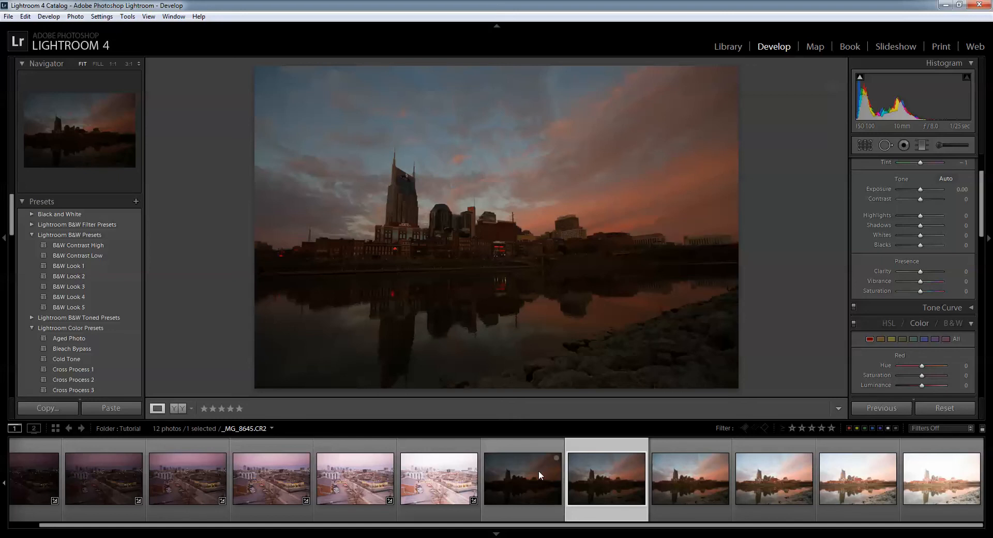
{"action": "key", "text": "Right"}
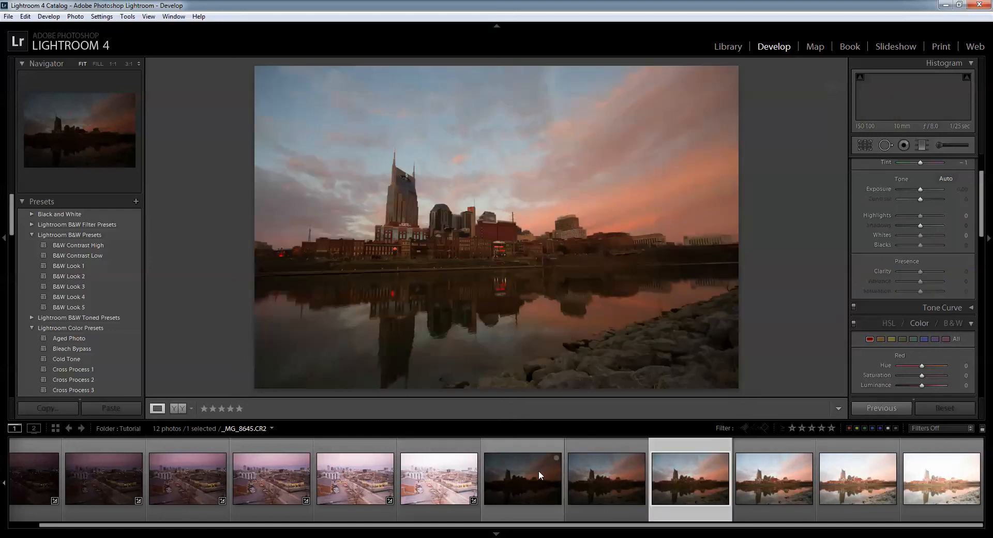
{"action": "key", "text": "Right"}
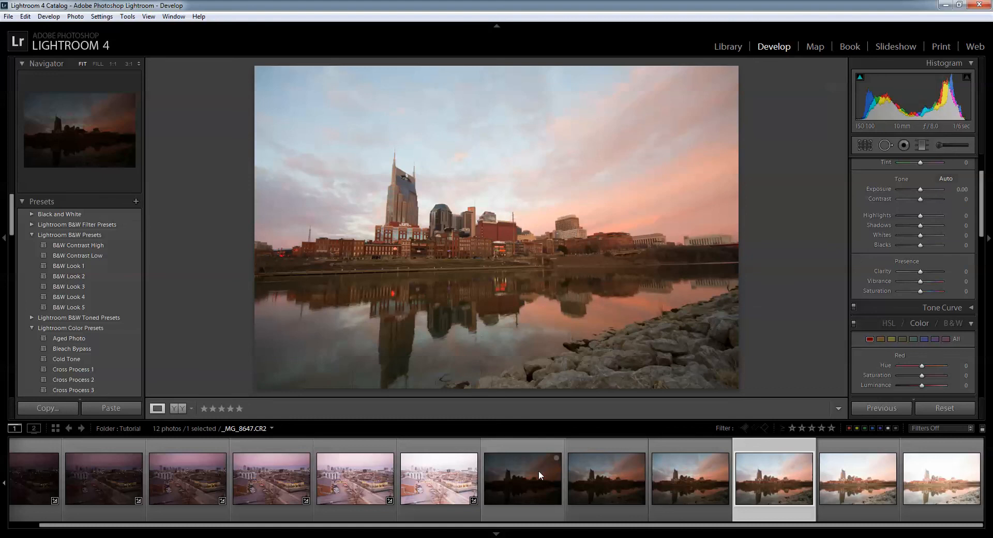
{"action": "key", "text": "Right"}
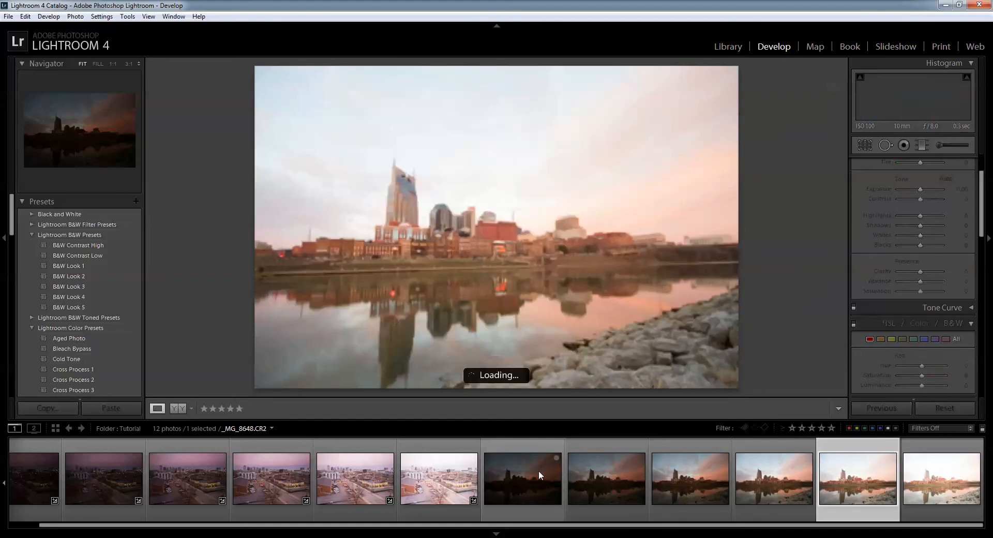
{"action": "key", "text": "Right"}
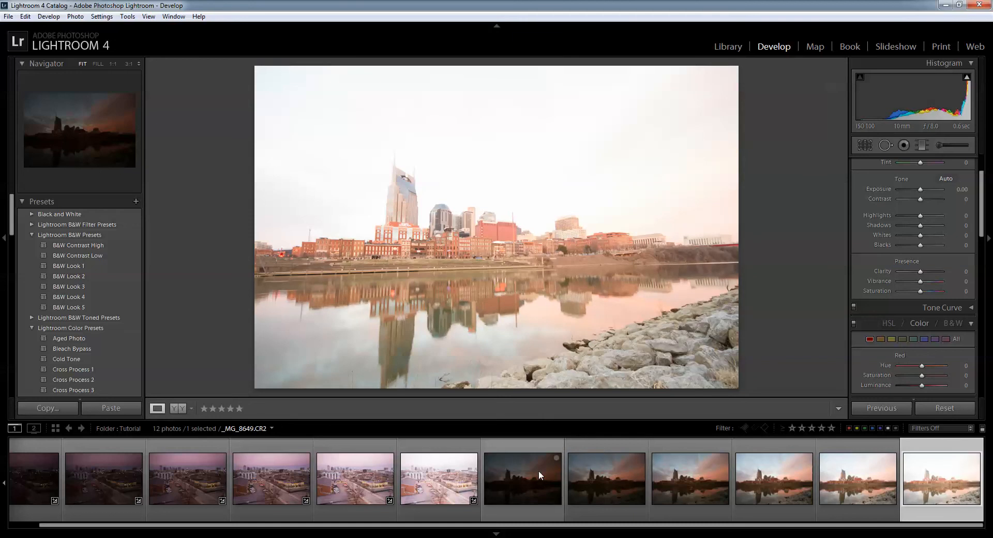
{"action": "key", "text": "Left"}
{"action": "key", "text": "Left"}
{"action": "key", "text": "Left"}
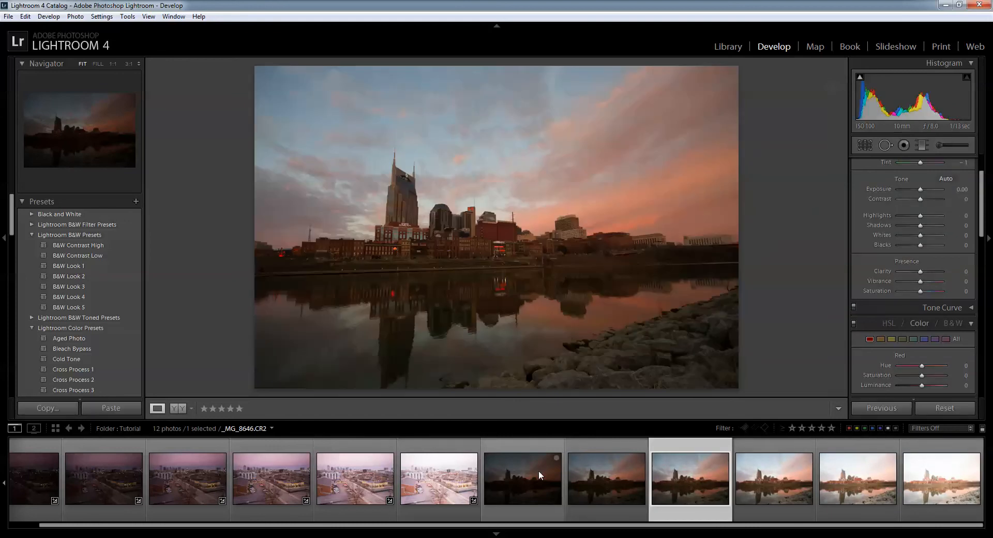
Step: Set Highlights to -60 and Shadows to +60 for the skyline photo _MG_8646.CR2
{"action": "scroll", "coordinate": [944, 215], "scroll_direction": "up", "scroll_amount": 3}
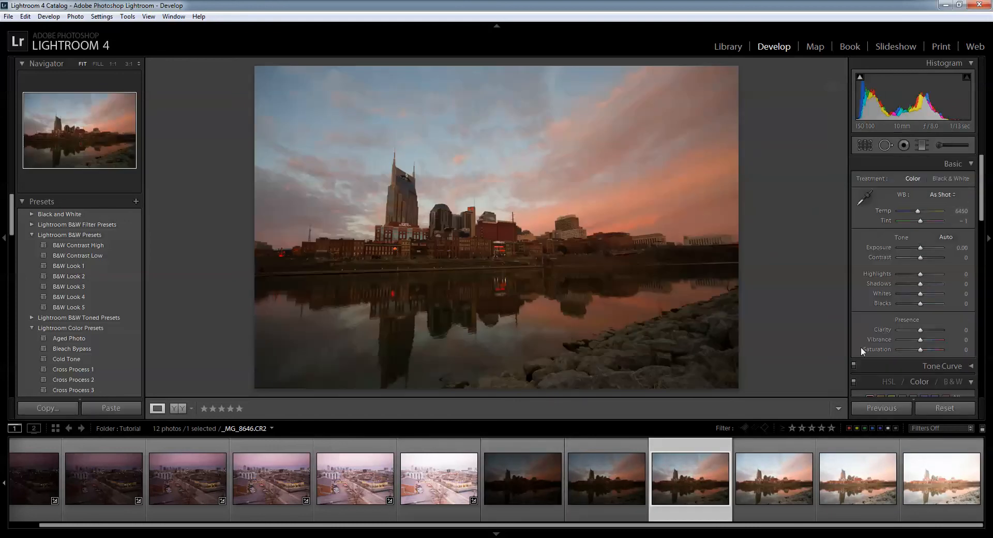
{"action": "scroll", "coordinate": [926, 262], "scroll_direction": "down", "scroll_amount": 5}
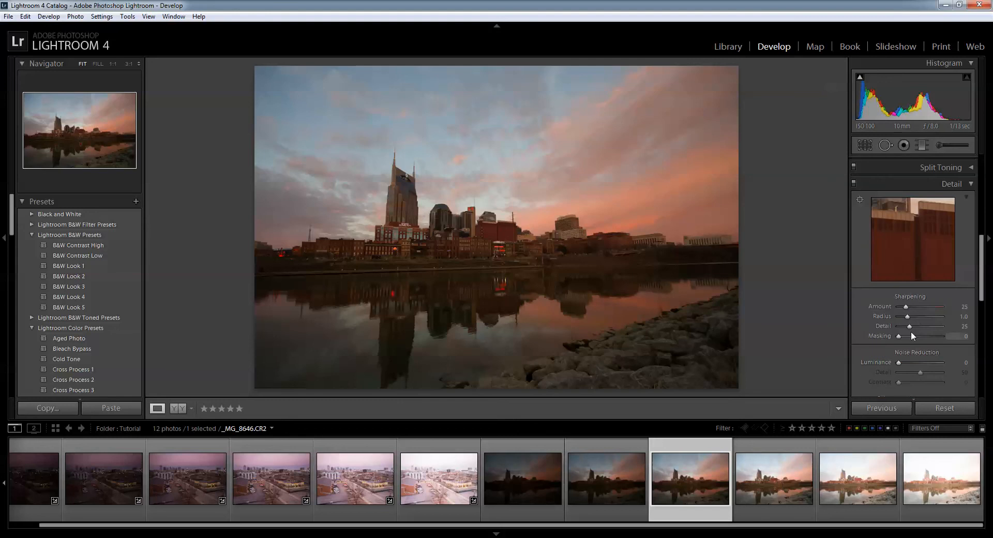
{"action": "scroll", "coordinate": [909, 365], "scroll_direction": "up", "scroll_amount": 5}
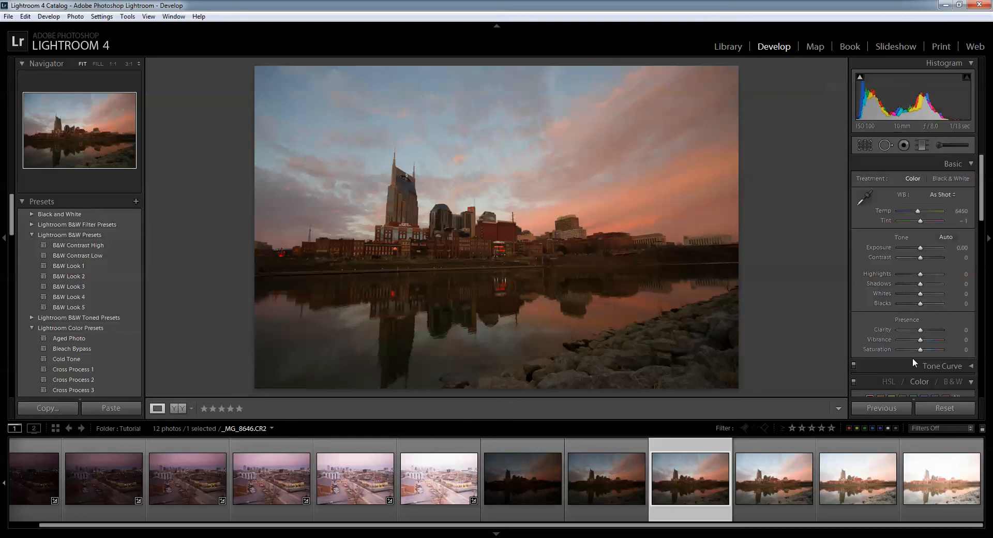
{"action": "left_click_drag", "start_coordinate": [921, 274], "coordinate": [909, 274]}
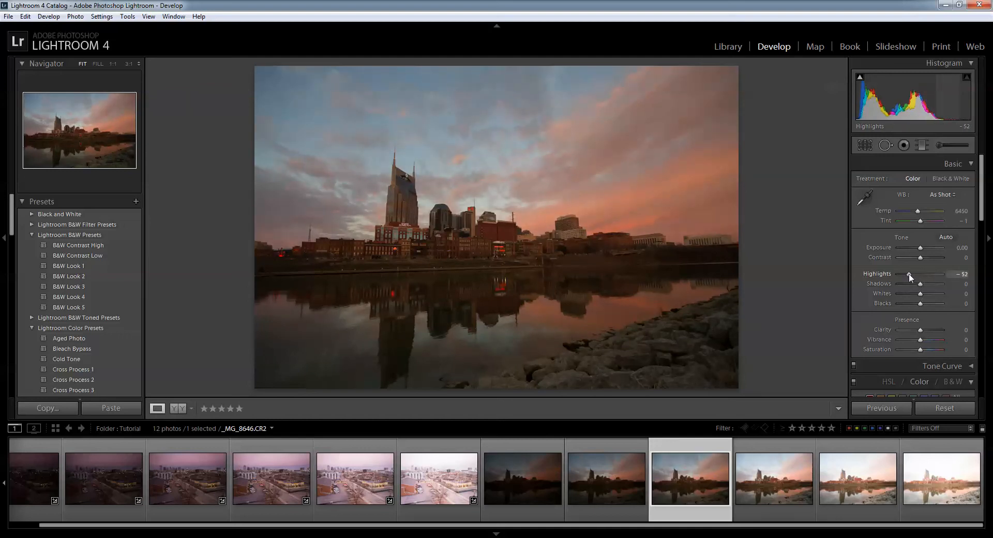
{"action": "mouse_move", "coordinate": [909, 274]}
{"action": "left_mouse_down"}
{"action": "mouse_move", "coordinate": [938, 274]}
{"action": "mouse_move", "coordinate": [890, 273]}
{"action": "mouse_move", "coordinate": [950, 272]}
{"action": "mouse_move", "coordinate": [889, 283]}
{"action": "mouse_move", "coordinate": [929, 273]}
{"action": "mouse_move", "coordinate": [910, 279]}
{"action": "left_mouse_up"}
{"action": "mouse_move", "coordinate": [924, 285]}
{"action": "left_mouse_down"}
{"action": "mouse_move", "coordinate": [936, 284]}
{"action": "mouse_move", "coordinate": [910, 286]}
{"action": "mouse_move", "coordinate": [945, 287]}
{"action": "mouse_move", "coordinate": [906, 284]}
{"action": "mouse_move", "coordinate": [938, 286]}
{"action": "mouse_move", "coordinate": [930, 285]}
{"action": "left_mouse_up"}
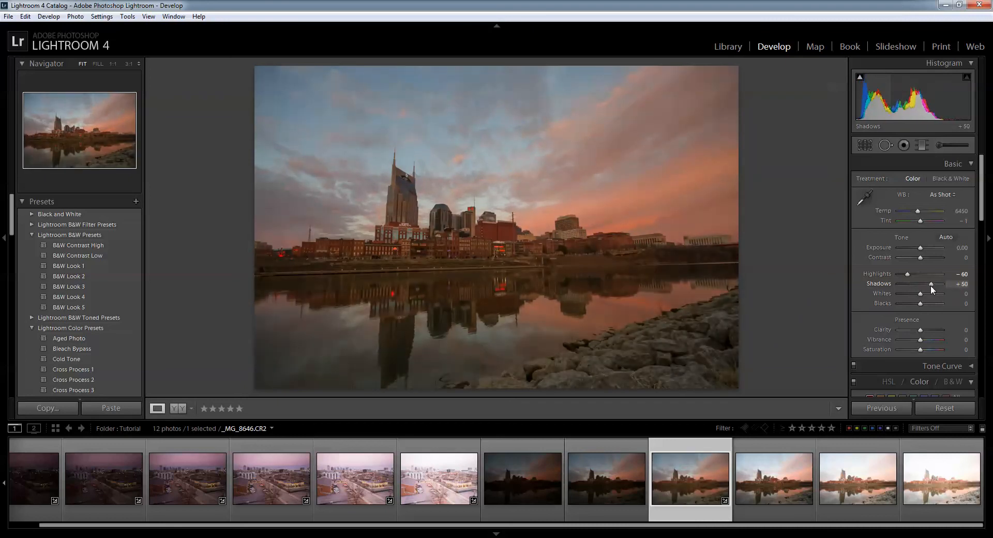
{"action": "left_click_drag", "start_coordinate": [929, 284], "coordinate": [933, 284]}
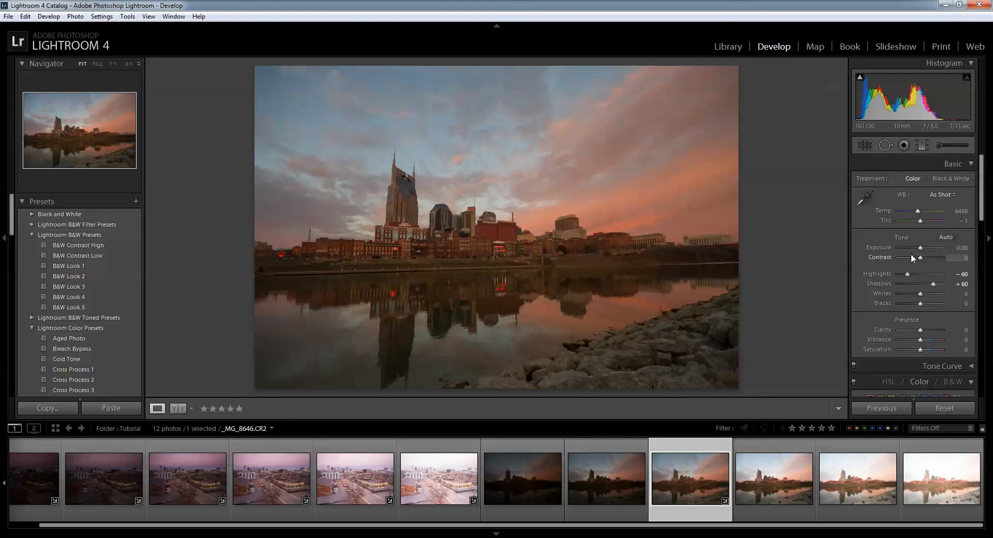
Step: Adjust the skyline photo's white balance to a Temp of 5810 and a Tint of +4
{"action": "left_click_drag", "start_coordinate": [918, 213], "coordinate": [914, 213]}
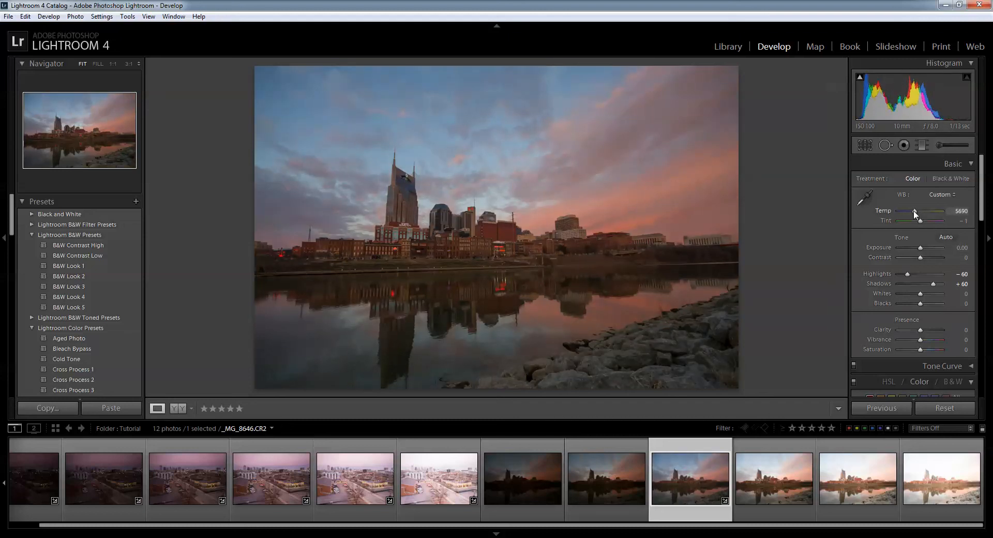
{"action": "mouse_move", "coordinate": [914, 213]}
{"action": "left_mouse_down"}
{"action": "mouse_move", "coordinate": [942, 219]}
{"action": "mouse_move", "coordinate": [893, 226]}
{"action": "mouse_move", "coordinate": [920, 220]}
{"action": "left_mouse_up"}
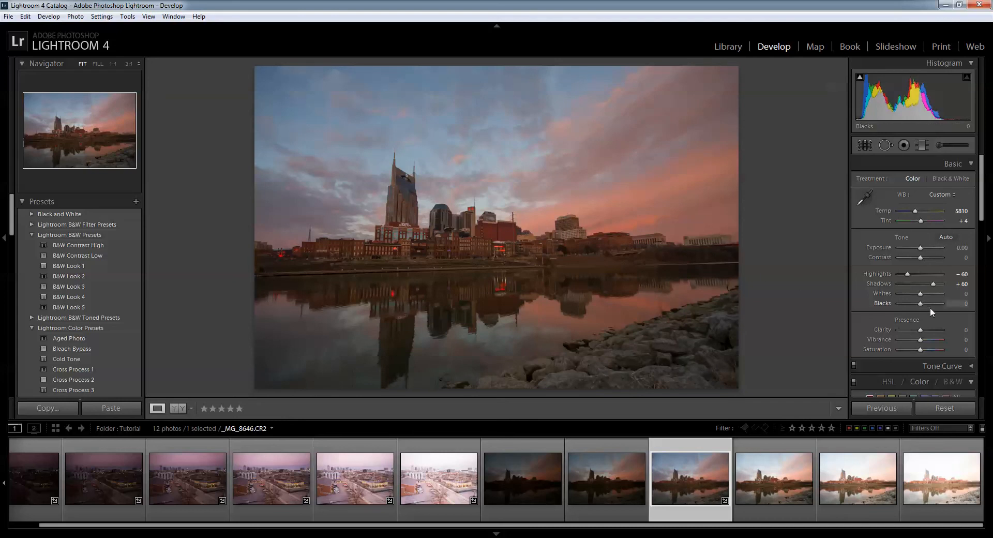
{"action": "mouse_move", "coordinate": [920, 257]}
{"action": "left_mouse_down"}
{"action": "mouse_move", "coordinate": [934, 259]}
{"action": "mouse_move", "coordinate": [879, 259]}
{"action": "mouse_move", "coordinate": [918, 261]}
{"action": "left_mouse_up"}
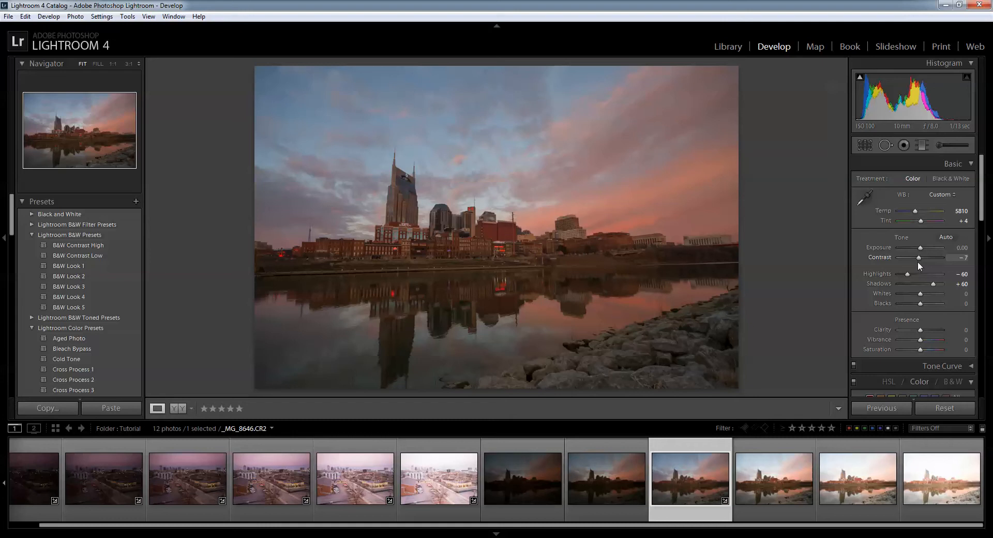
{"action": "left_click_drag", "start_coordinate": [918, 261], "coordinate": [951, 258]}
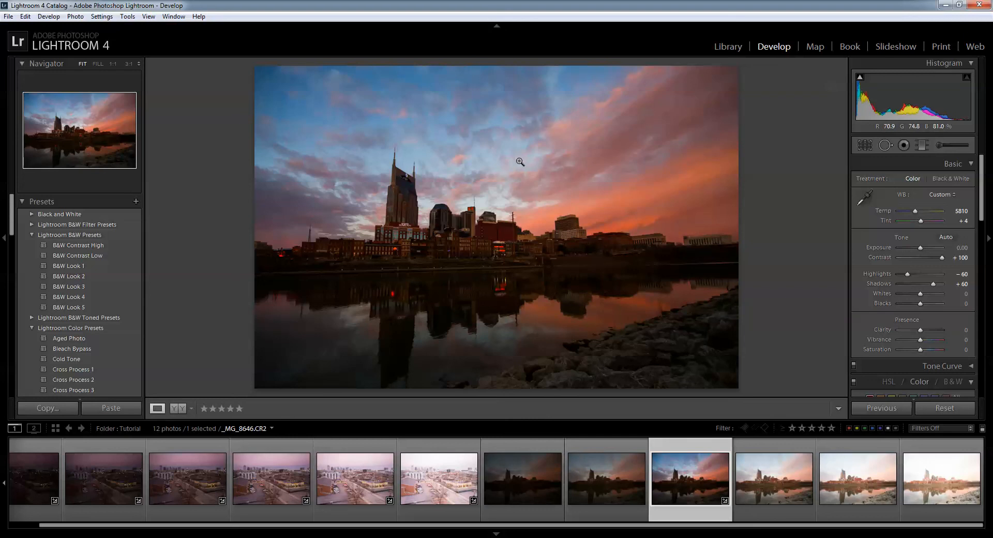
{"action": "left_click", "coordinate": [920, 260]}
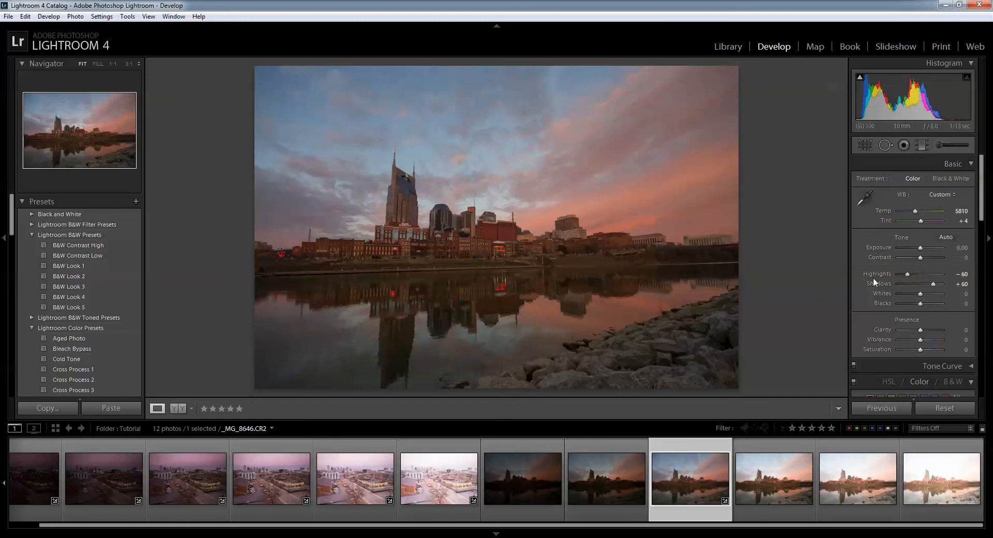
Step: Set the skyline photo's Vibrance to +5 and its Sharpening Amount to 45
{"action": "left_click_drag", "start_coordinate": [920, 339], "coordinate": [923, 339]}
{"action": "scroll", "coordinate": [926, 327], "scroll_direction": "down", "scroll_amount": 5}
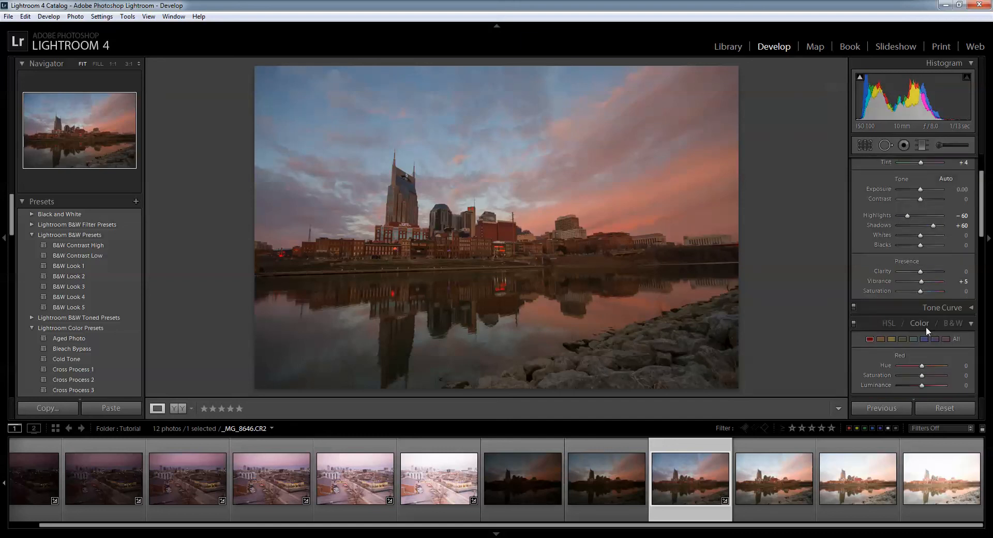
{"action": "left_click_drag", "start_coordinate": [905, 306], "coordinate": [913, 308]}
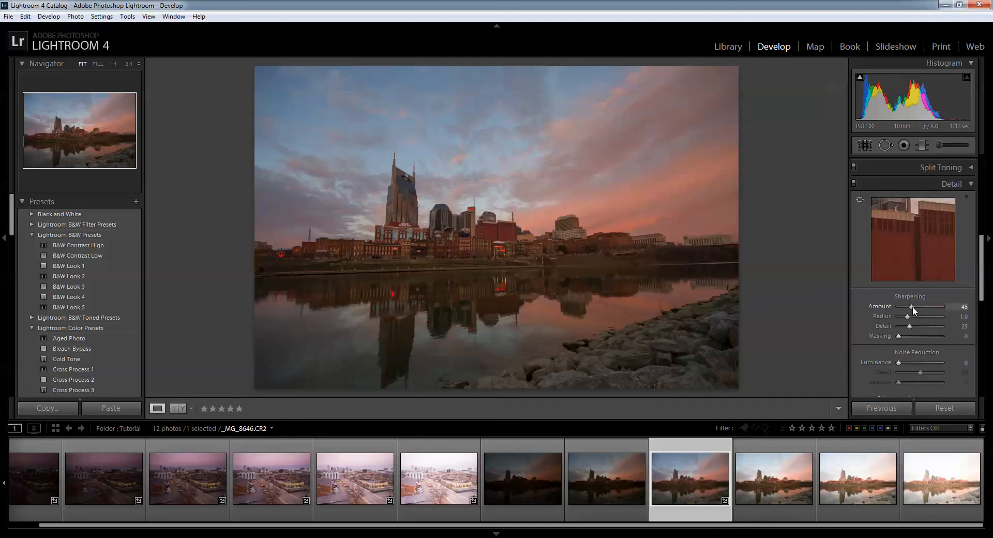
Step: Set Luminance noise reduction to 30, inspecting the sky and tower at 1:1 before and after the change
{"action": "left_click", "coordinate": [489, 139]}
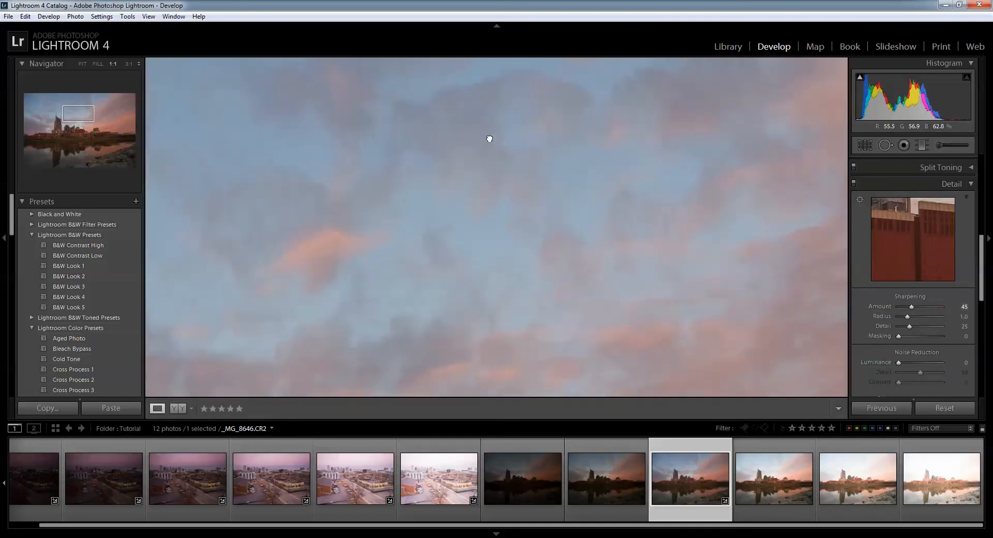
{"action": "left_click_drag", "start_coordinate": [489, 139], "coordinate": [718, 143]}
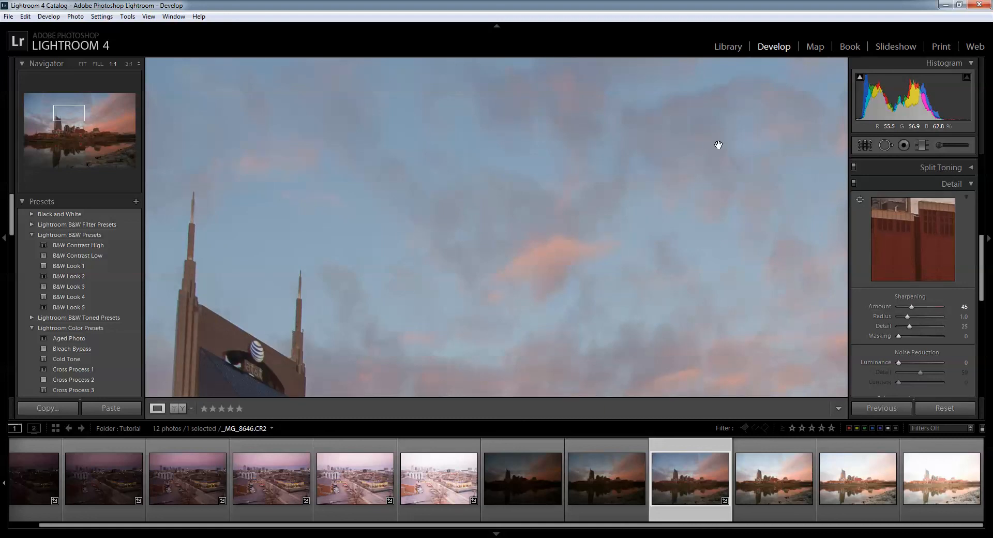
{"action": "left_click", "coordinate": [719, 145]}
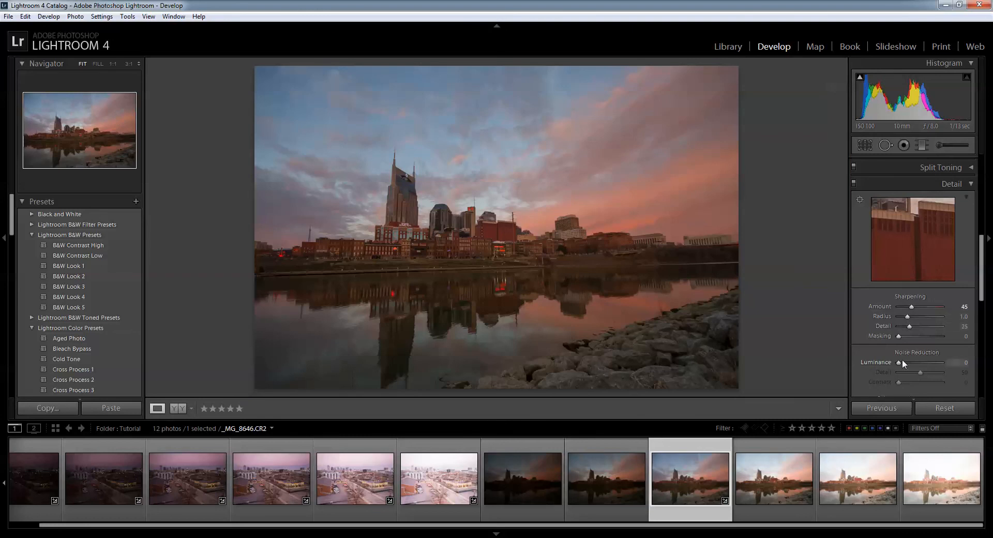
{"action": "left_click_drag", "start_coordinate": [904, 362], "coordinate": [913, 364]}
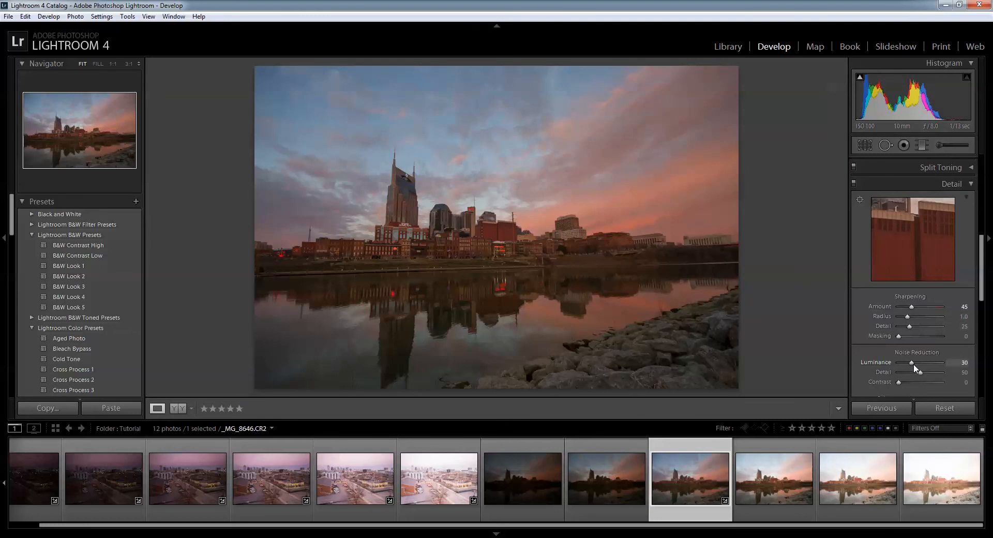
{"action": "left_click", "coordinate": [403, 138]}
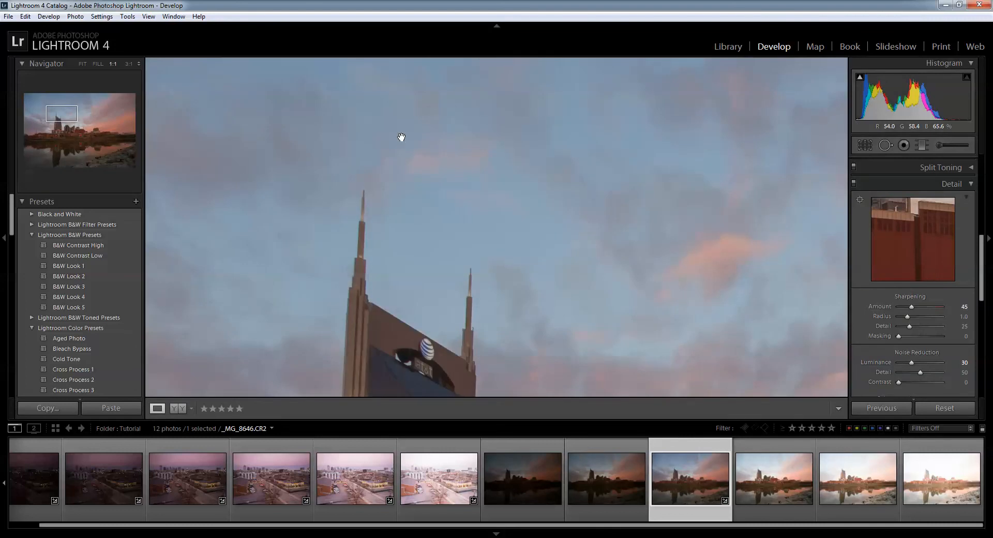
{"action": "left_click_drag", "start_coordinate": [401, 137], "coordinate": [414, 205]}
{"action": "left_click", "coordinate": [413, 206]}
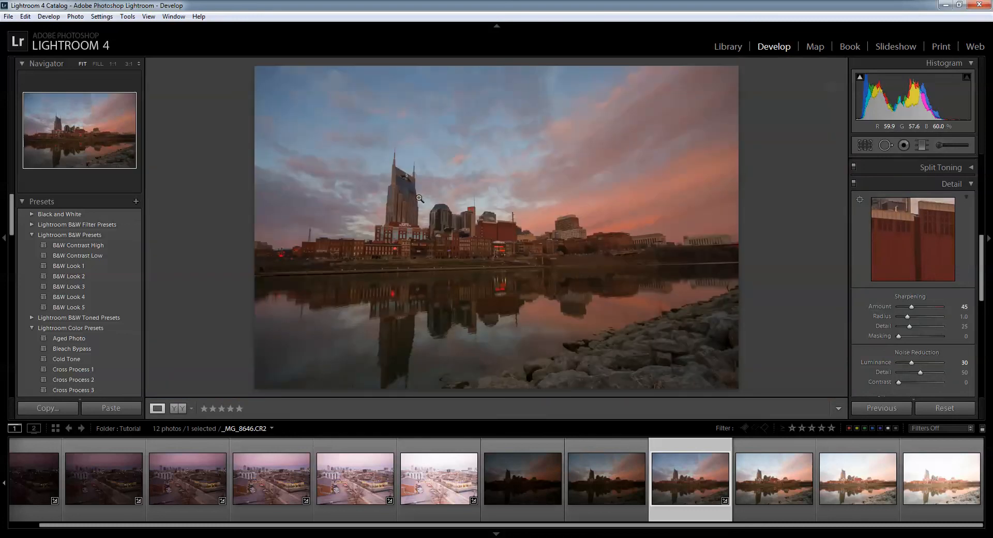
Step: Select the six skyline exposures _MG_8644 to _MG_8649 and synchronize all develop settings from _MG_8646 to them
{"action": "scroll", "coordinate": [972, 303], "scroll_direction": "up", "scroll_amount": 10}
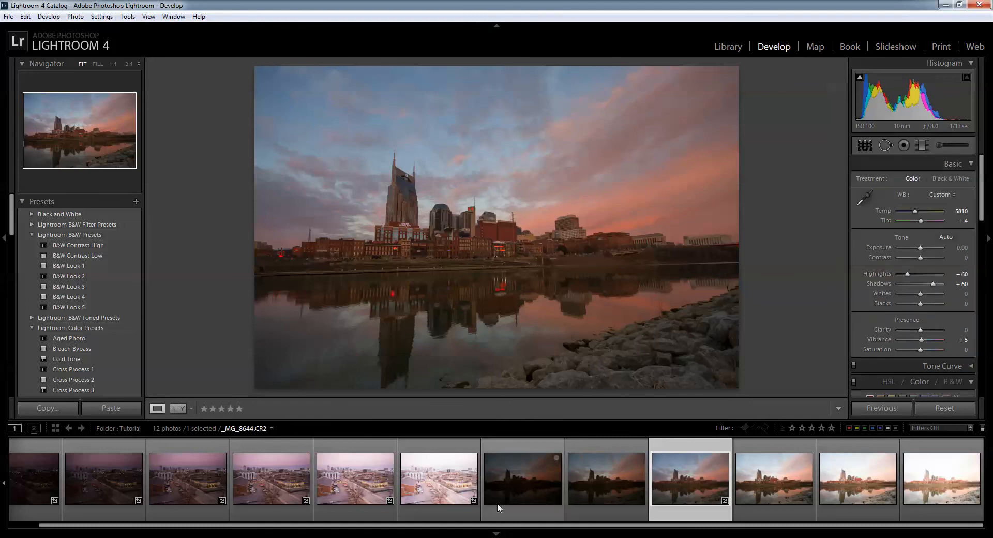
{"action": "left_click", "coordinate": [536, 492], "text": "shift"}
{"action": "left_click", "coordinate": [756, 492], "text": "shift"}
{"action": "left_click", "coordinate": [845, 493], "text": "shift"}
{"action": "left_click", "coordinate": [918, 494], "text": "shift"}
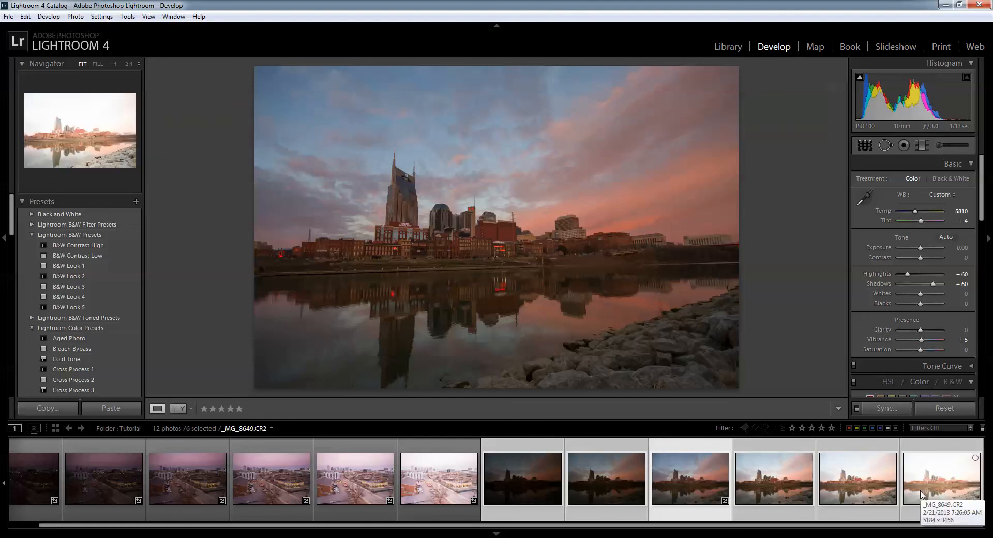
{"action": "left_click", "coordinate": [885, 408]}
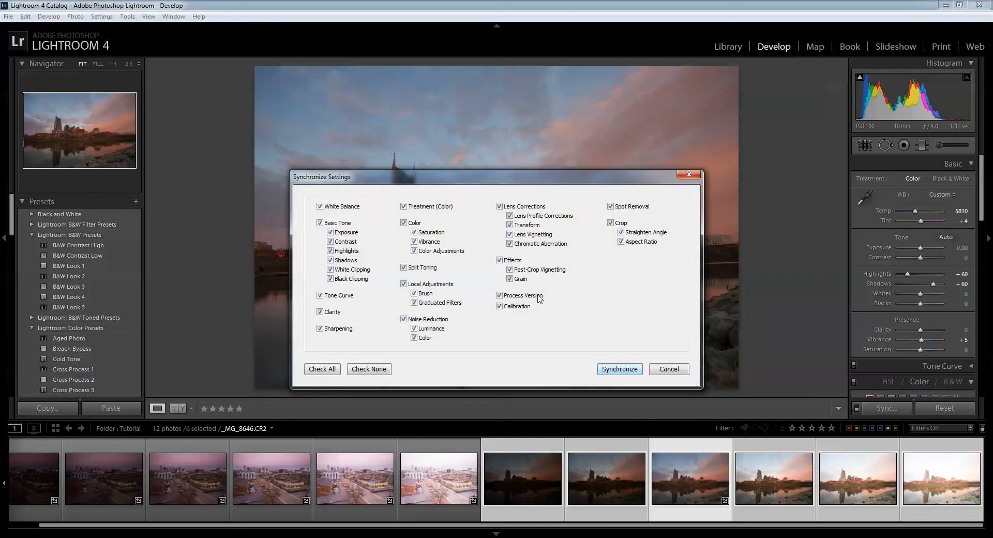
{"action": "left_click", "coordinate": [619, 369]}
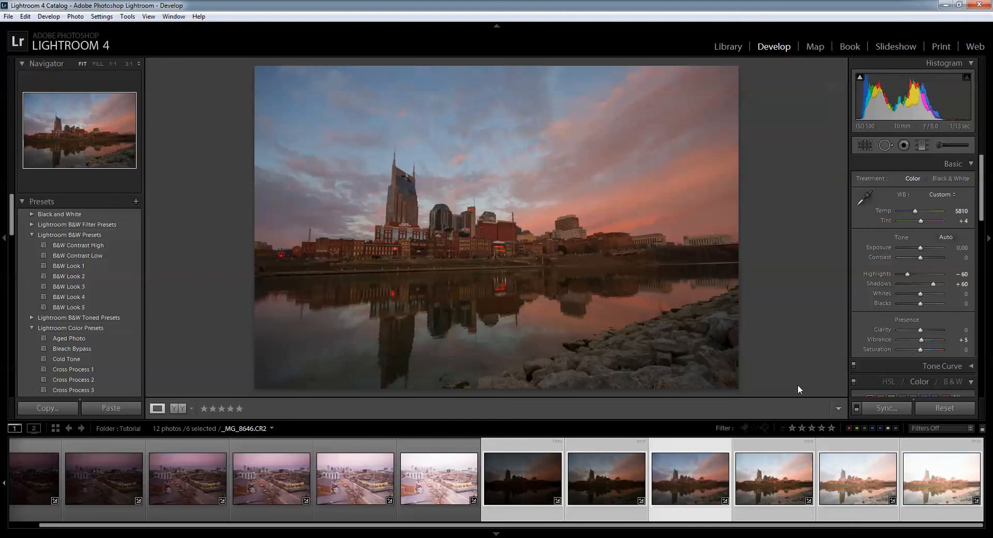
{"action": "left_click", "coordinate": [636, 500]}
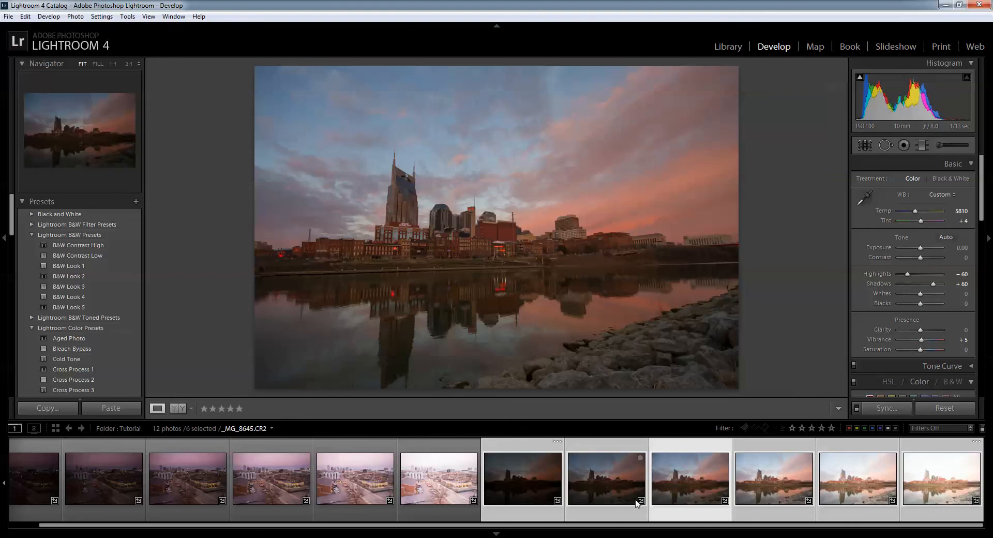
{"action": "left_click", "coordinate": [558, 502]}
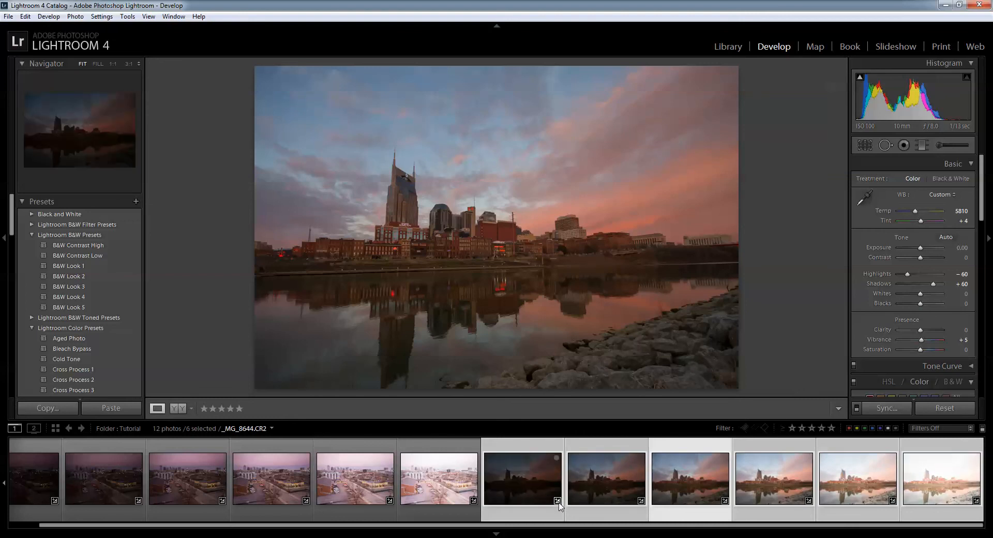
{"action": "left_click", "coordinate": [573, 503]}
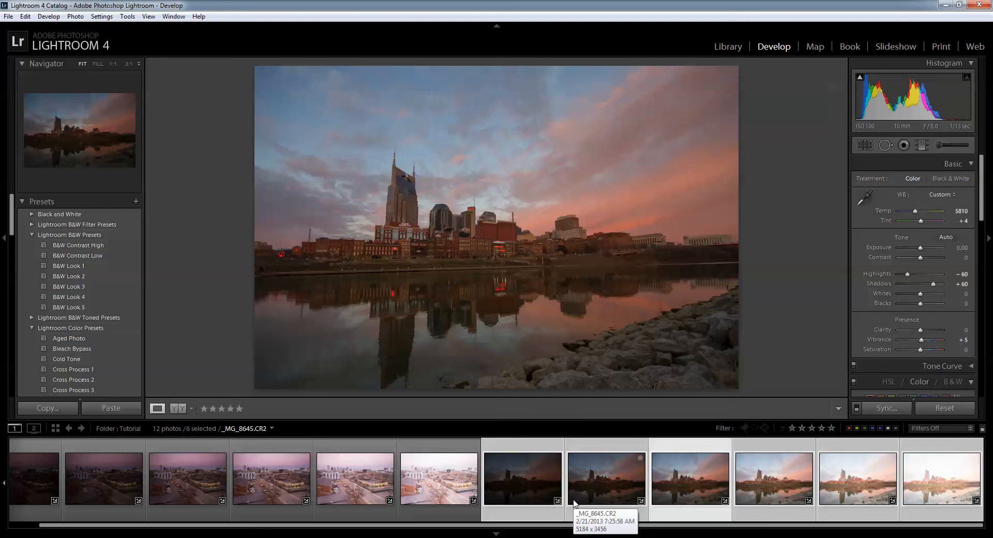
Step: Export the six selected skyline exposures to Photomatix Pro, keeping the preset alignment, automatic deghosting, noise and chromatic aberration reduction options
{"action": "left_click", "coordinate": [703, 463]}
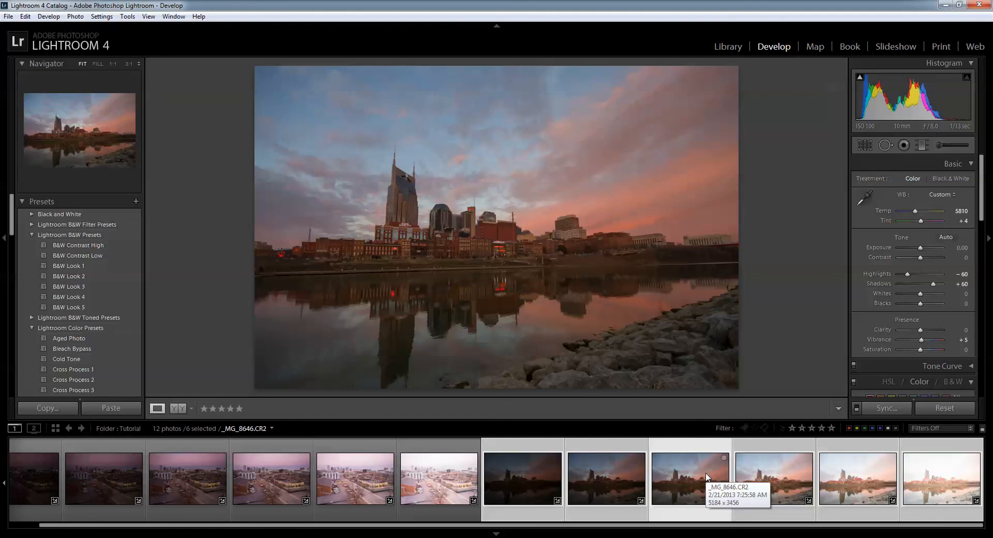
{"action": "right_click", "coordinate": [706, 476]}
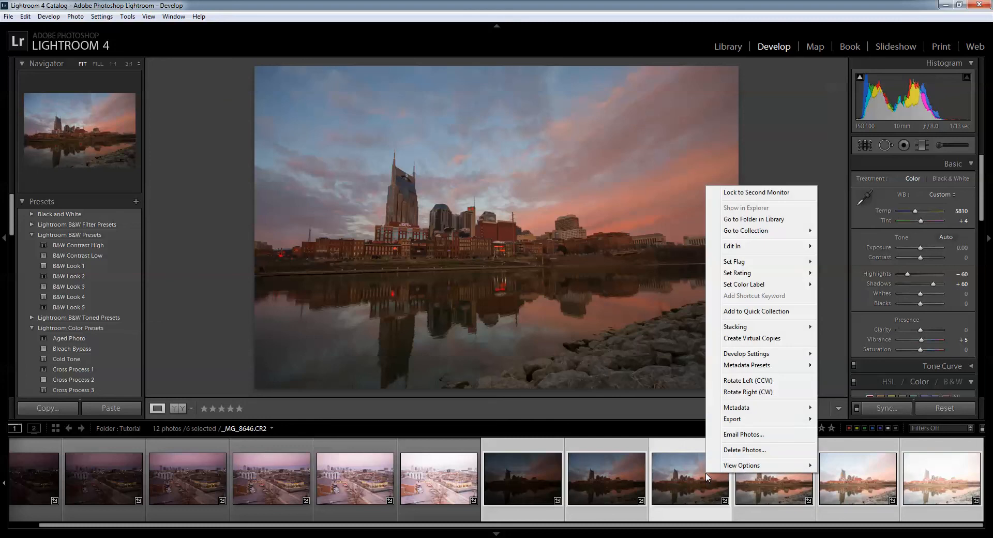
{"action": "mouse_move", "coordinate": [746, 421]}
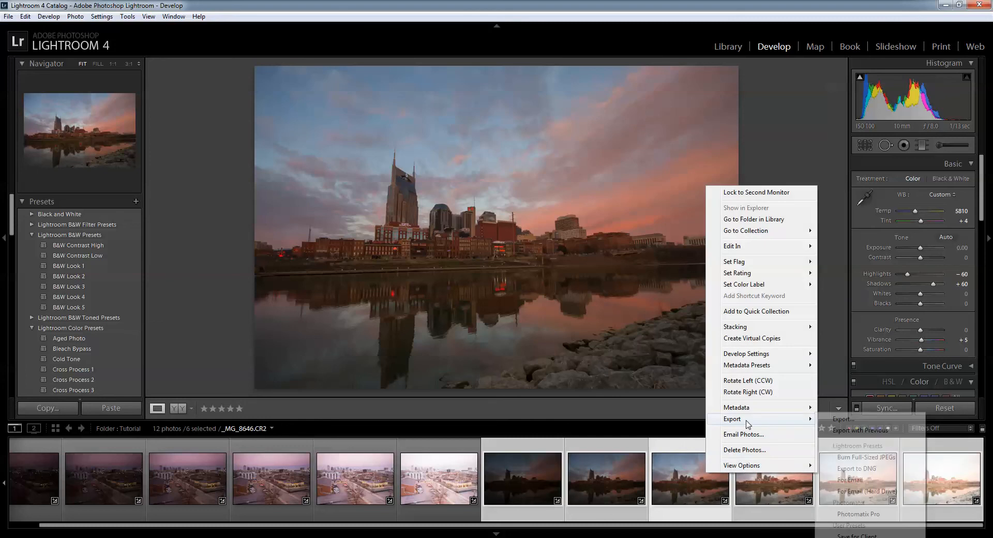
{"action": "left_click", "coordinate": [859, 514]}
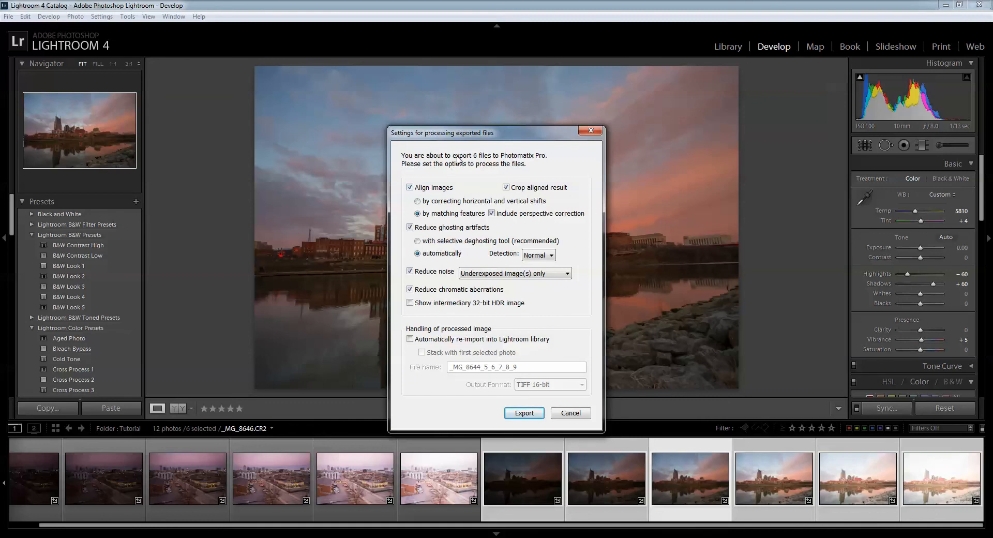
{"action": "left_click_drag", "start_coordinate": [468, 133], "coordinate": [759, 122]}
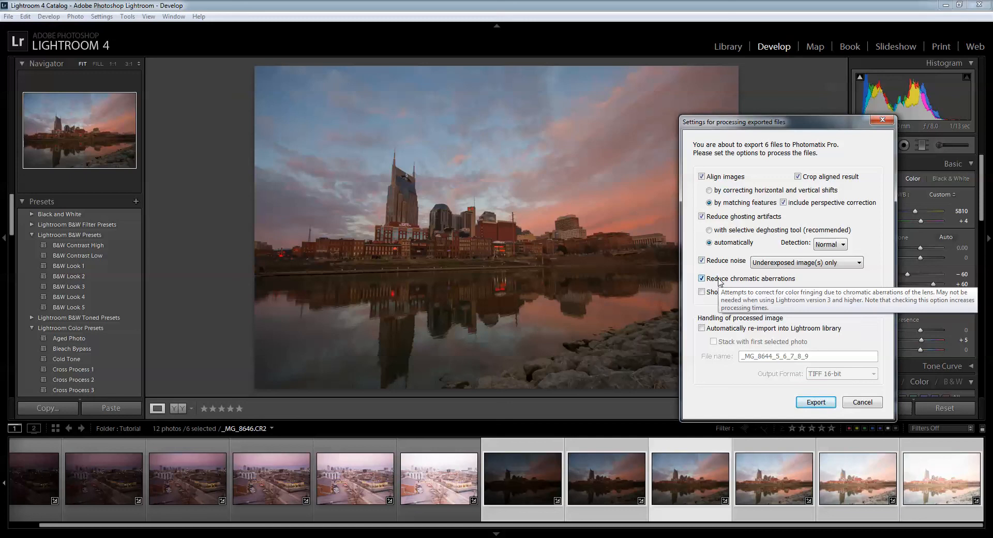
{"action": "left_click", "coordinate": [816, 403]}
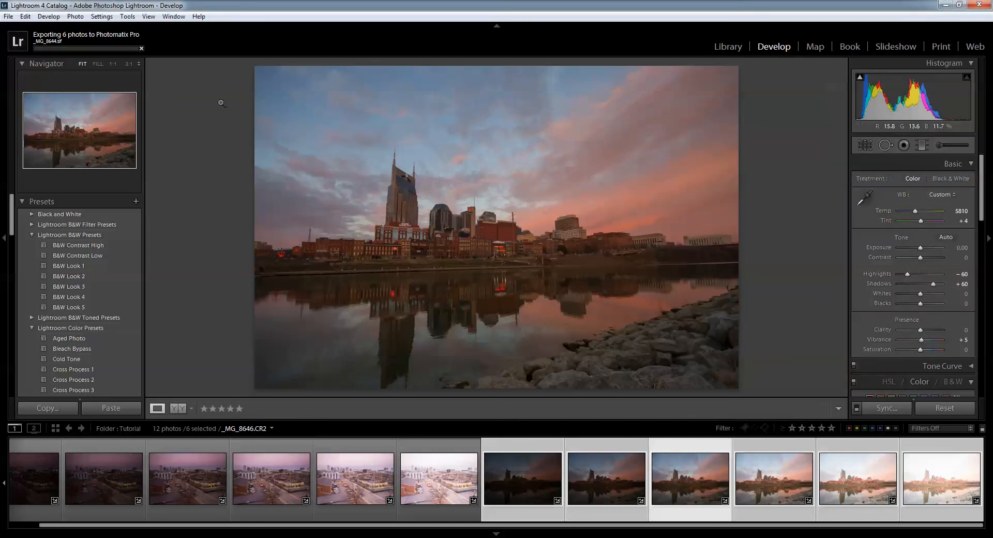